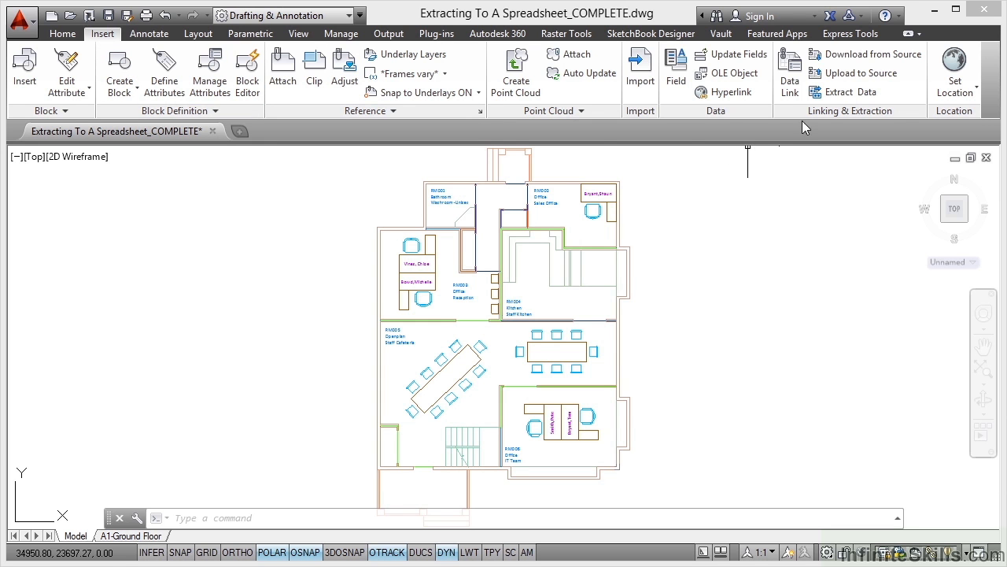
Step: Start a new data extraction using the Extraction003-Rooms & People-TABLE.dxe template
left_click(841, 91)
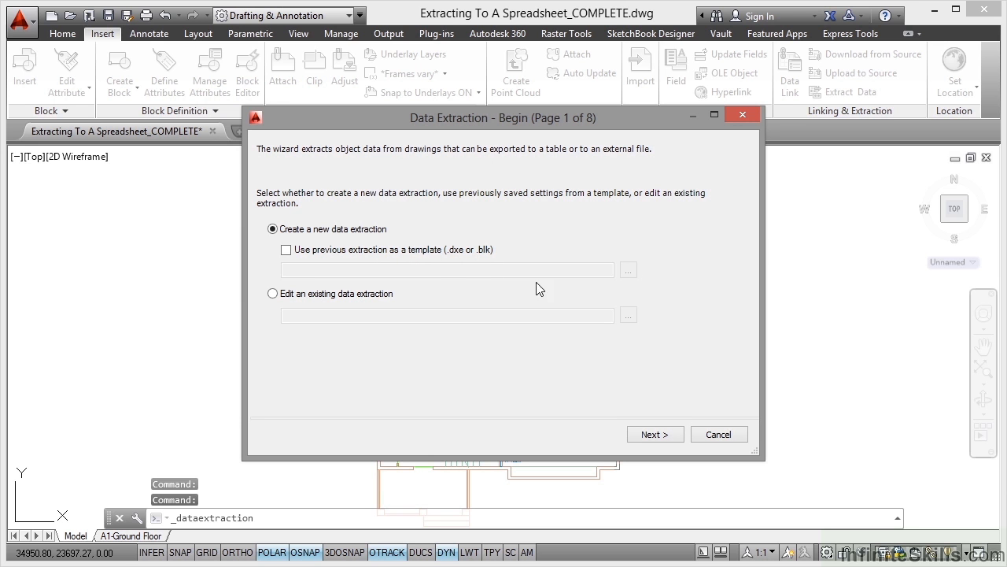
left_click(286, 251)
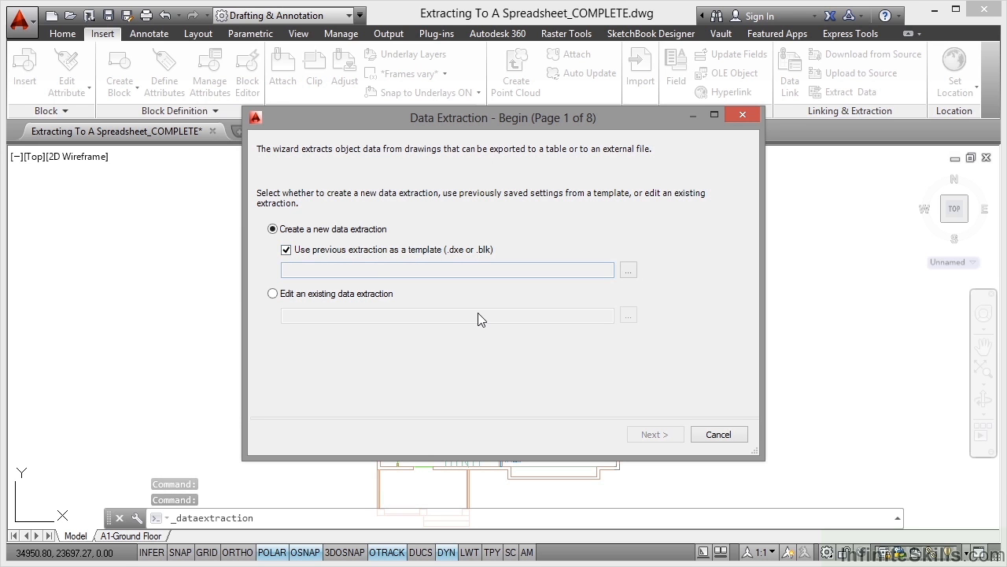
left_click(628, 271)
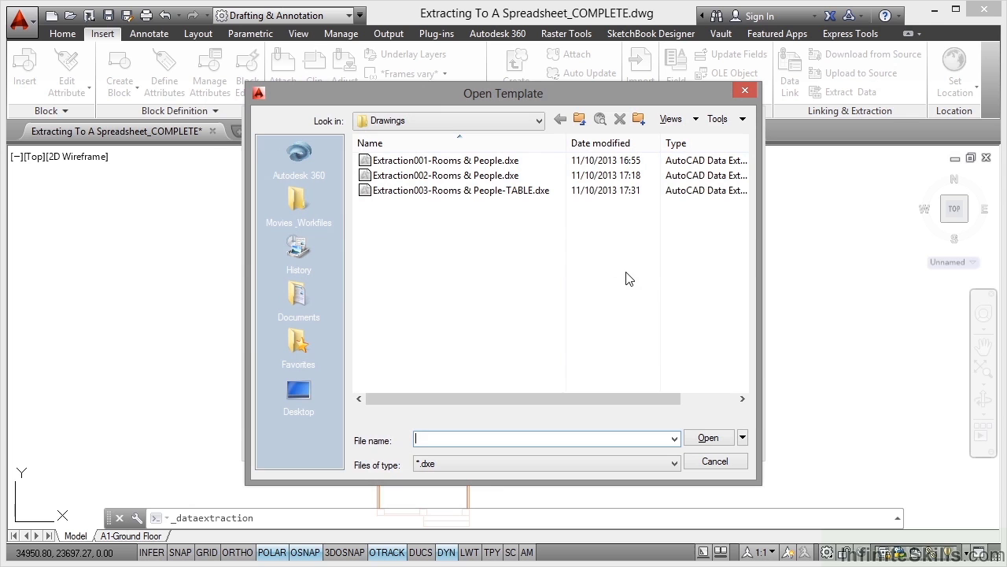
left_click(454, 196)
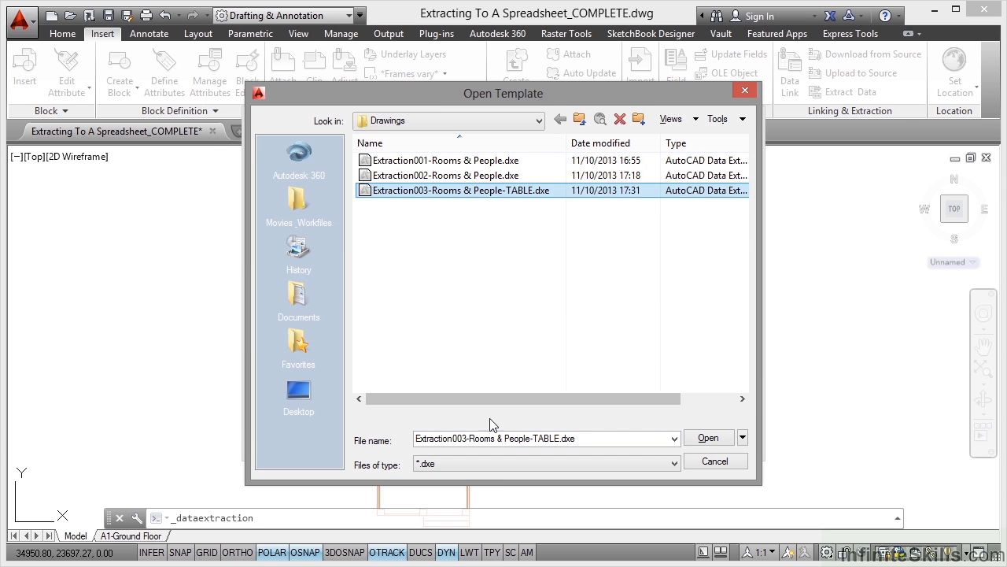
left_click(712, 440)
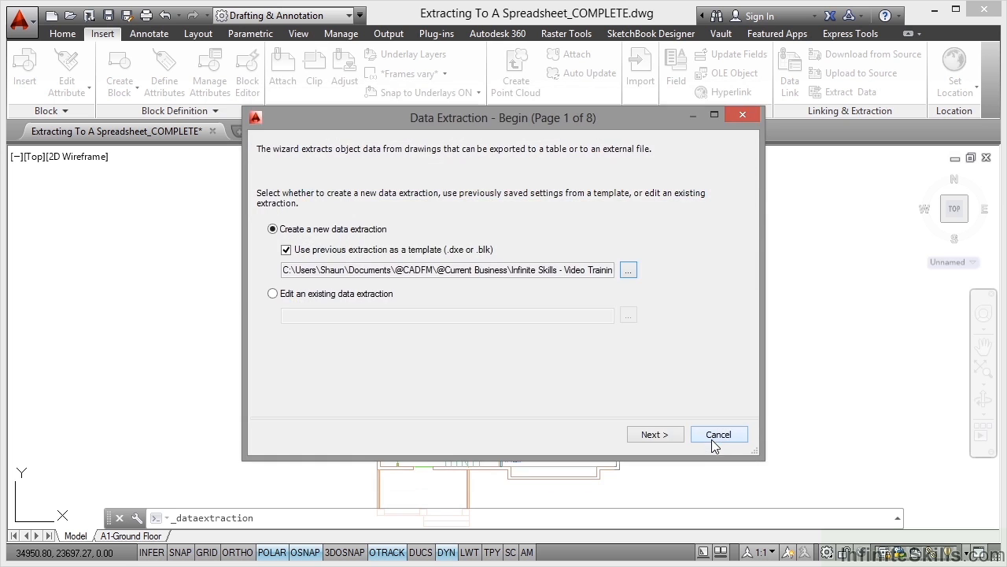
Step: Name the new extraction file Extraction004-Rooms & People-XL.dxe
left_click(657, 433)
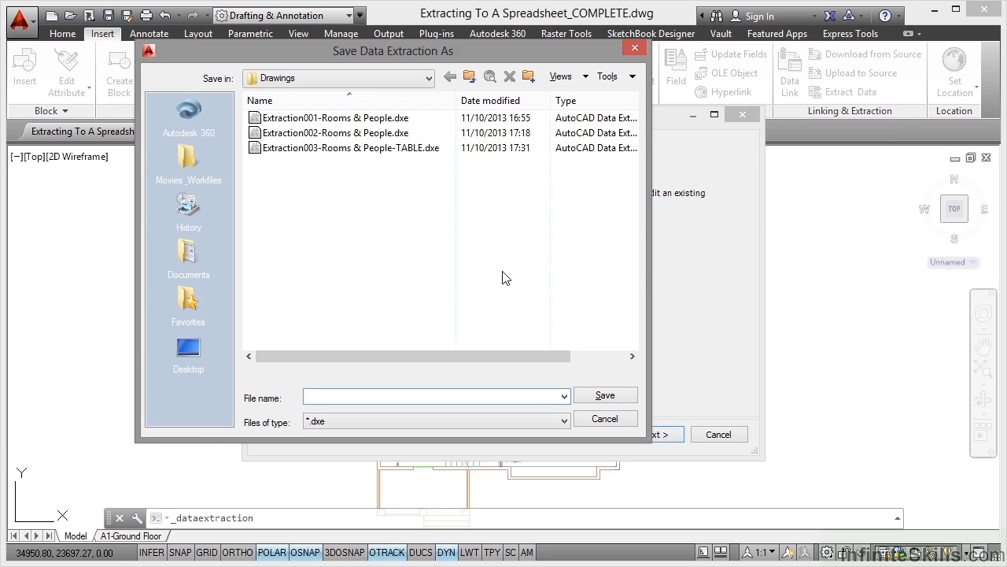
left_click(321, 151)
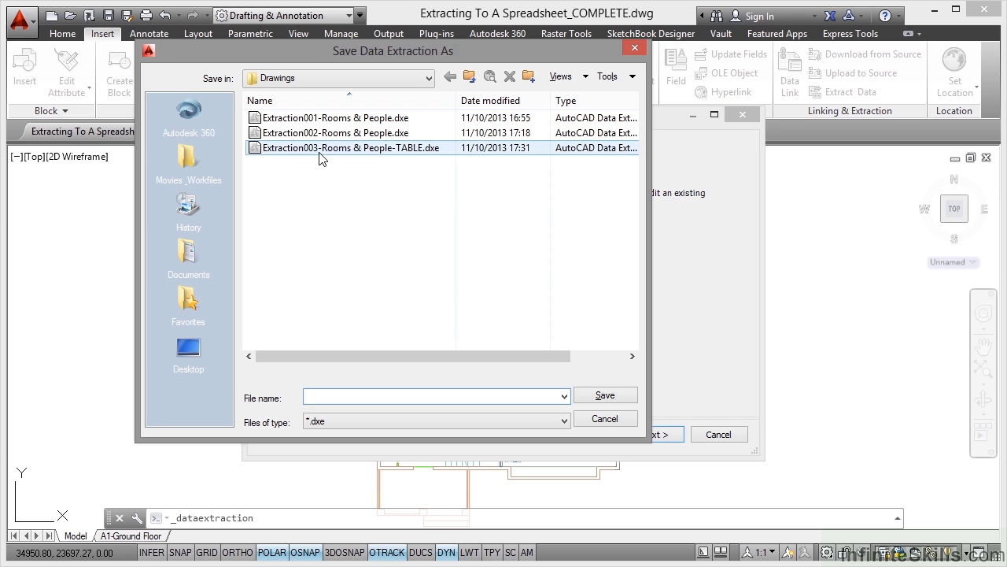
left_click(362, 401)
left_click(362, 402)
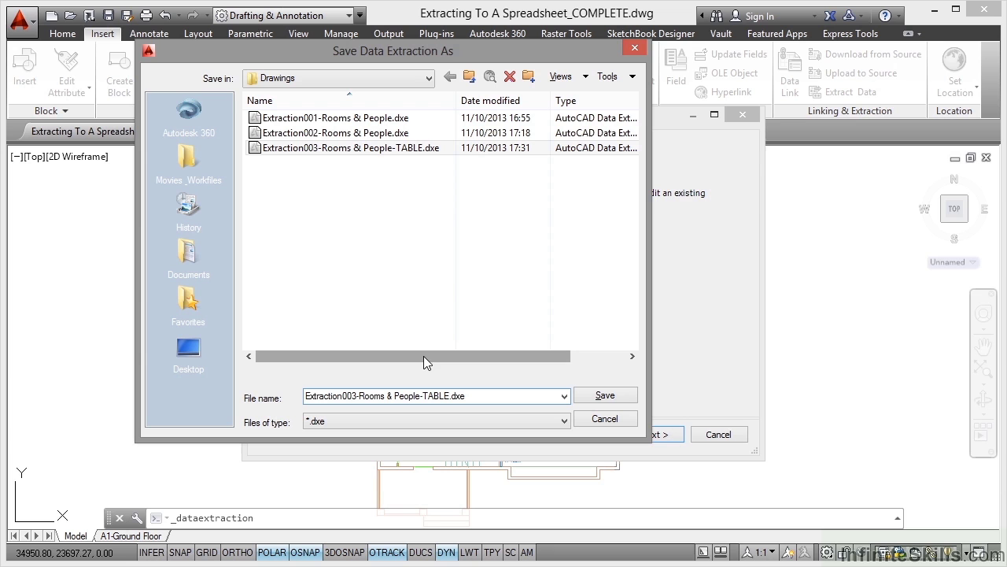
key("BackSpace")
type("4")
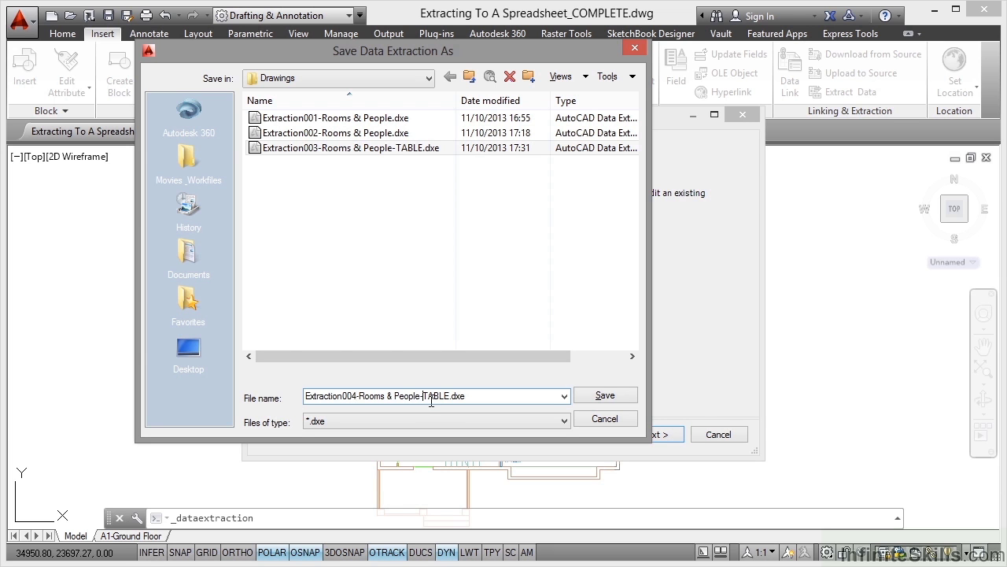
key("Delete")
key("Delete")
key("Delete")
key("Delete")
key("Delete")
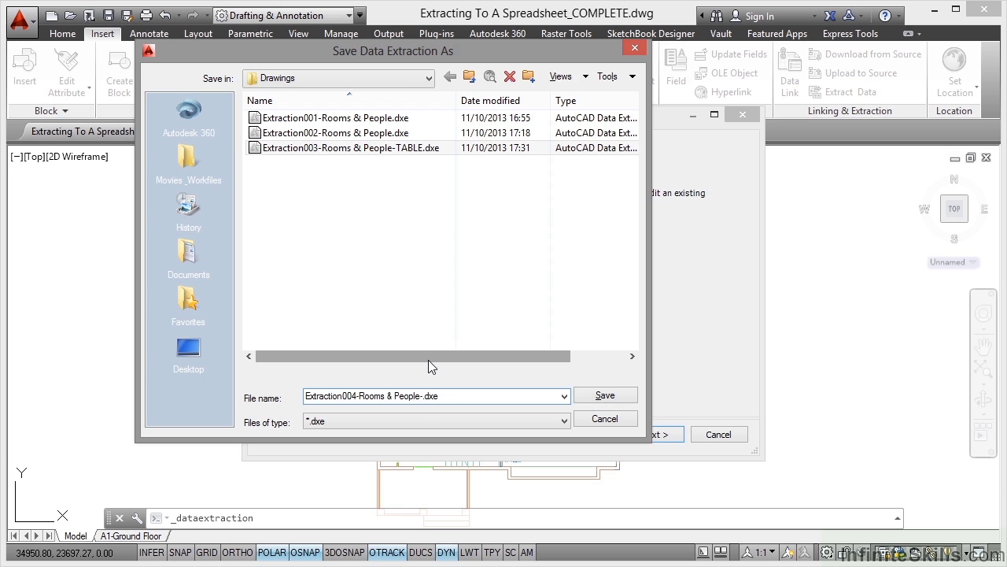
type("XLS")
Step: Save the extraction, accept the default settings, and choose to select objects in the current drawing
left_click(597, 400)
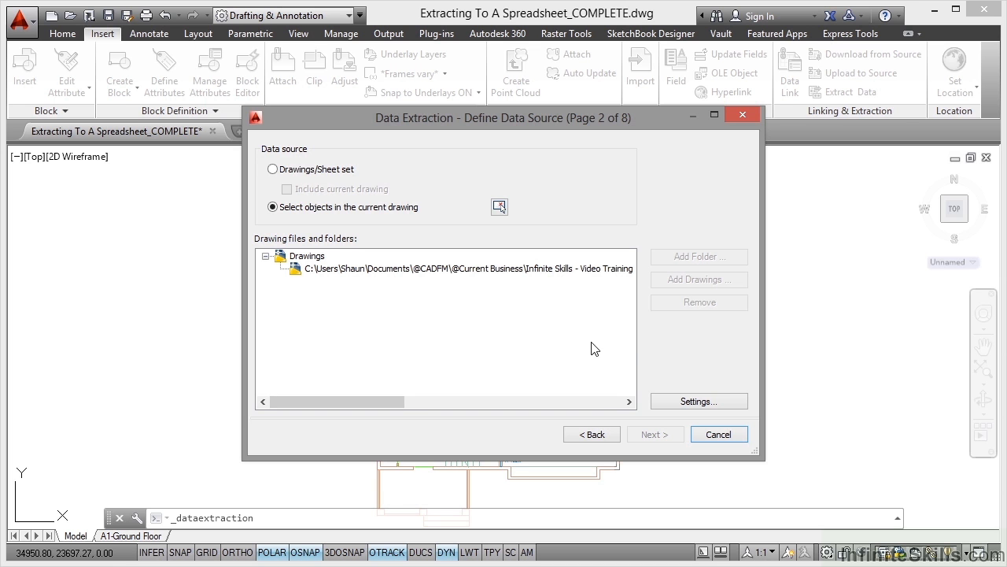
left_click(696, 402)
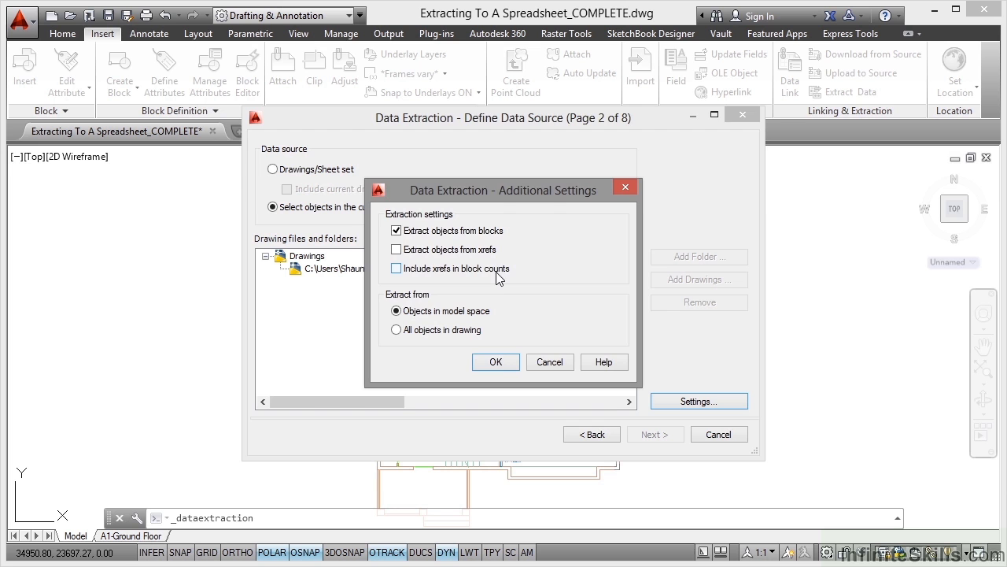
left_click(502, 362)
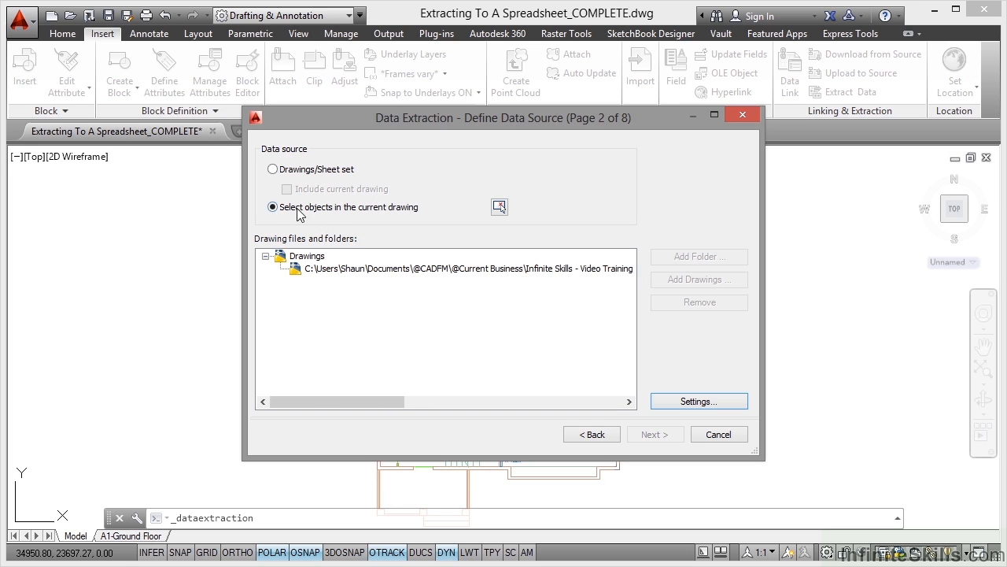
left_click(272, 207)
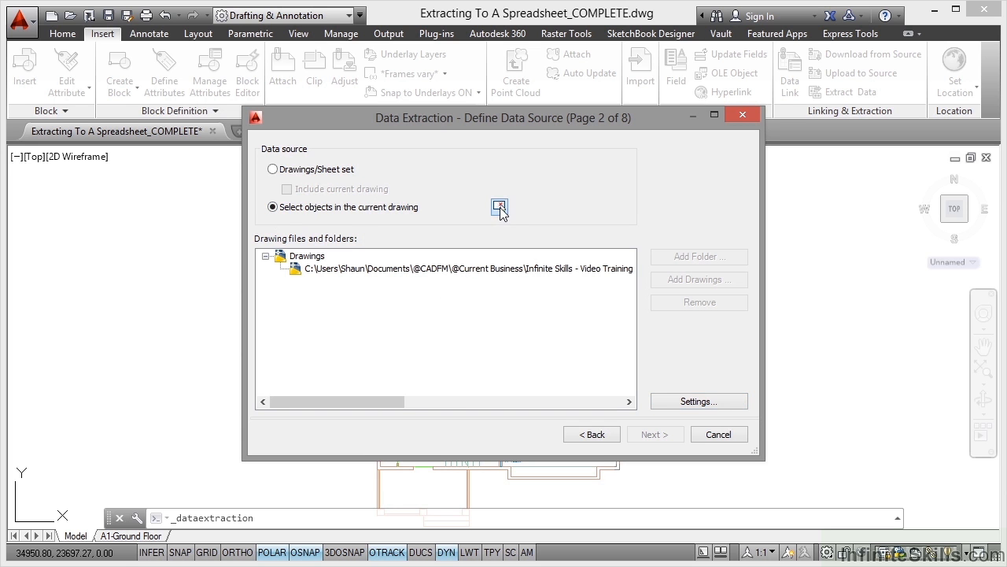
left_click(499, 206)
Step: Select the RM001 and RM002 room blocks and three employee name blocks
left_click(445, 213)
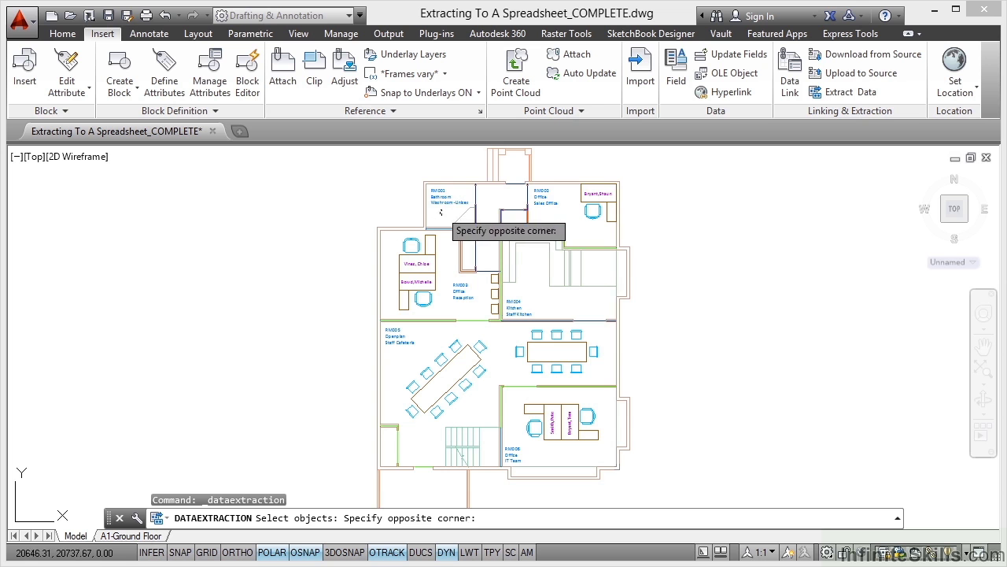
left_click(439, 197)
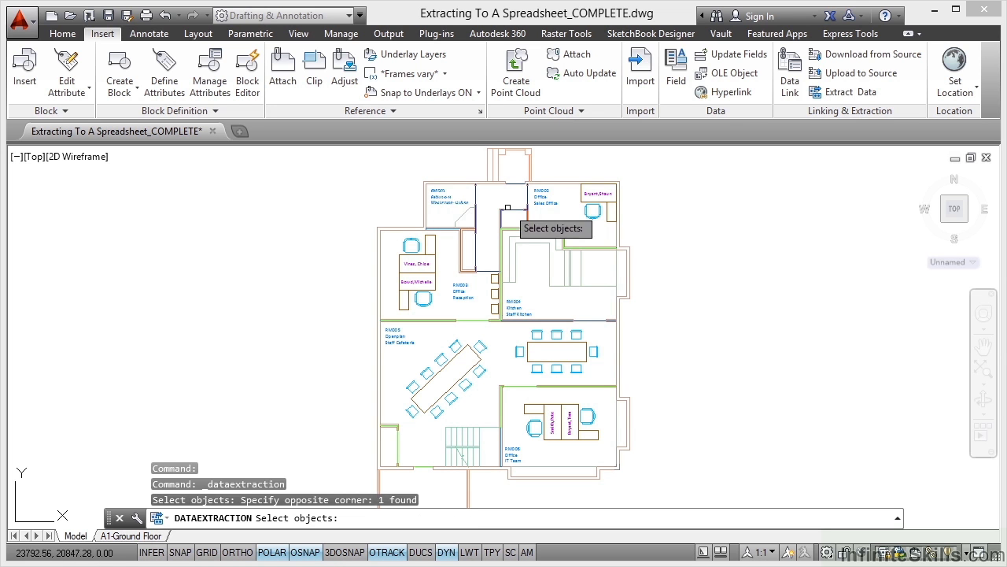
left_click(543, 204)
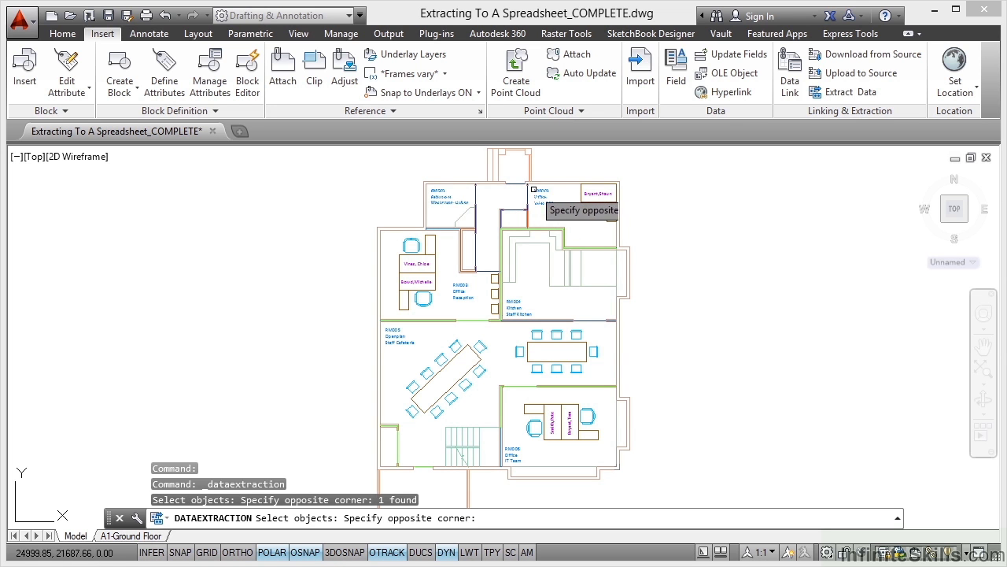
left_click(533, 189)
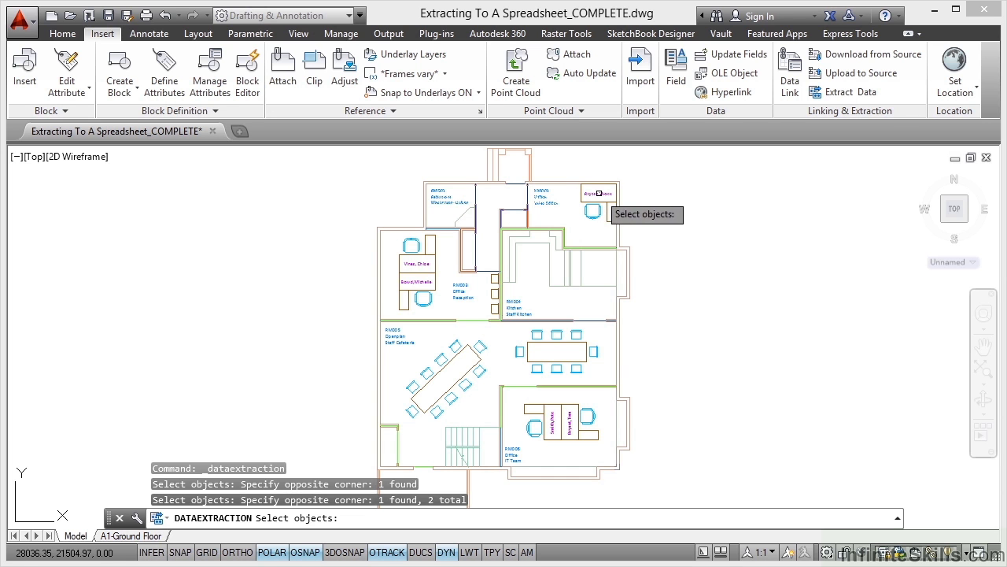
left_click(599, 193)
left_click(421, 266)
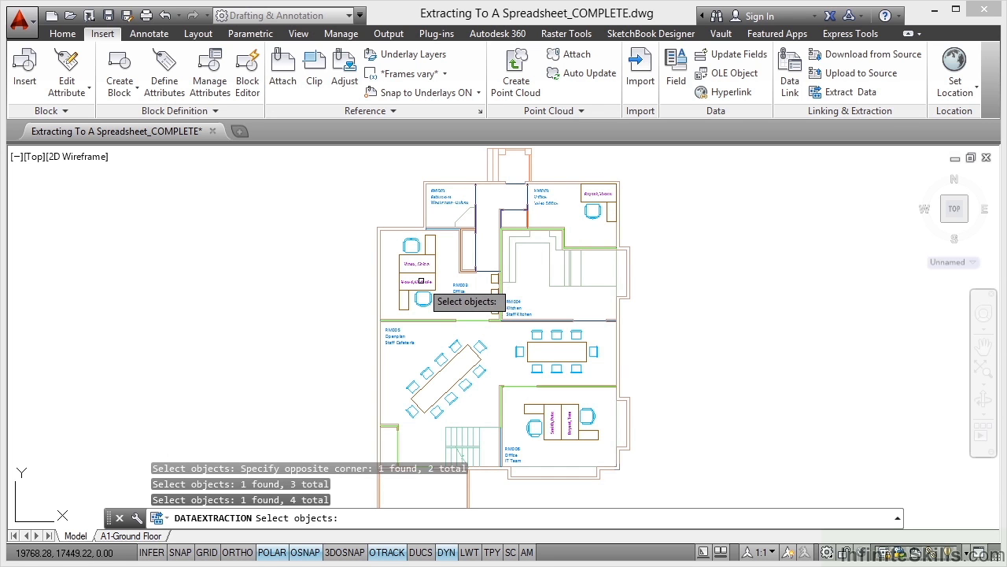
left_click(421, 281)
Step: Select the RM003 to RM006 room blocks and both IT Team employee blocks
left_click(466, 306)
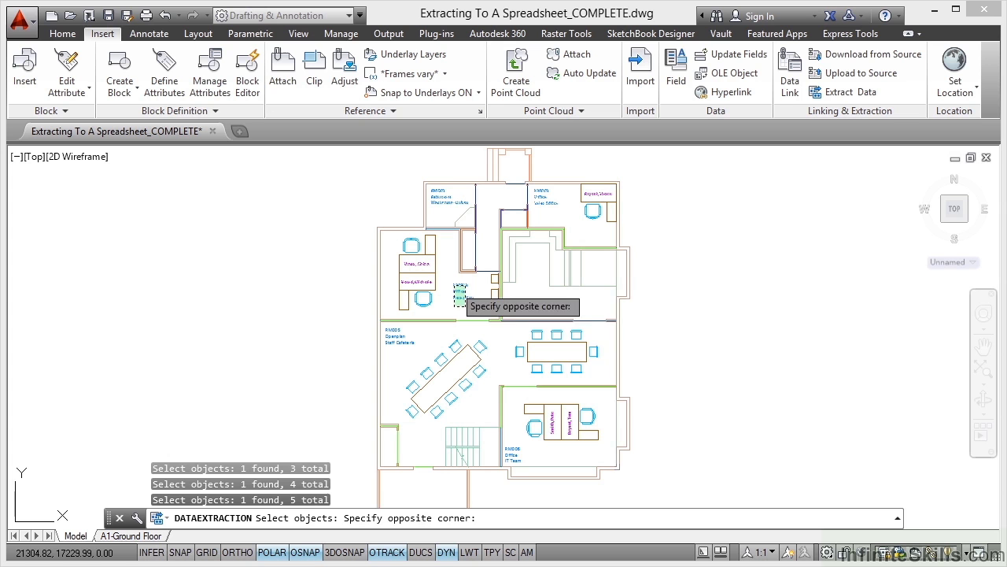
left_click(454, 285)
left_click(547, 316)
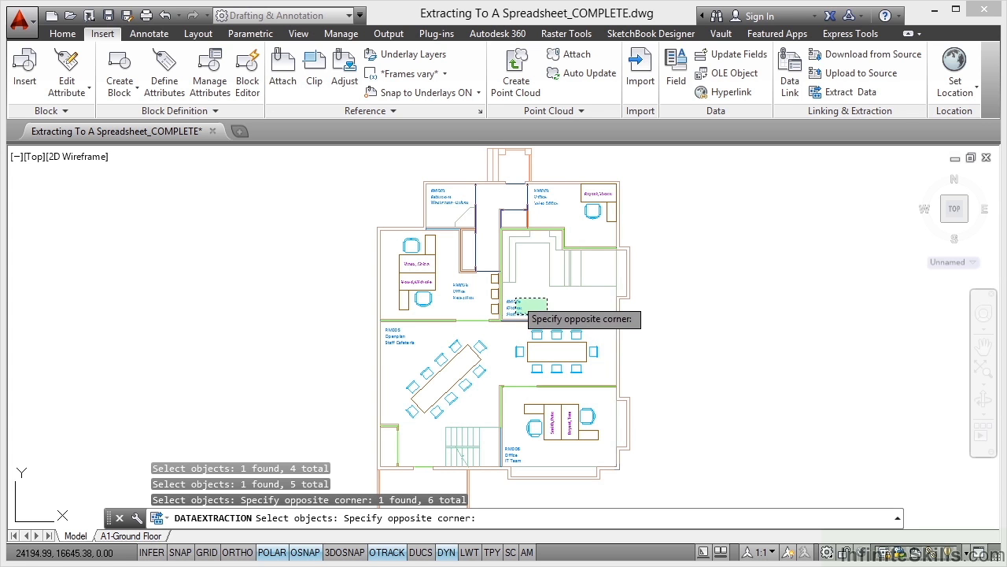
left_click(516, 298)
left_click(404, 358)
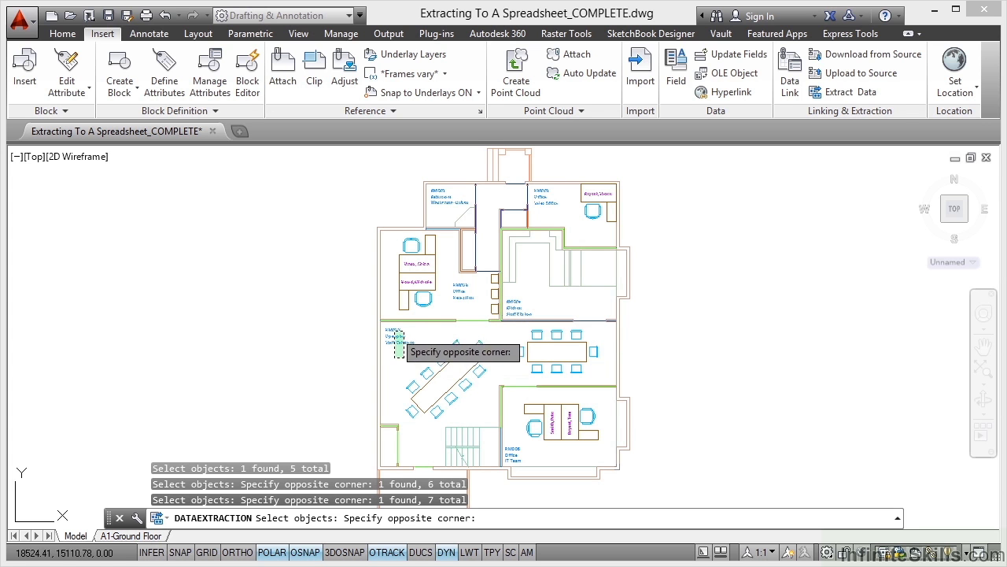
left_click(394, 330)
left_click(539, 320)
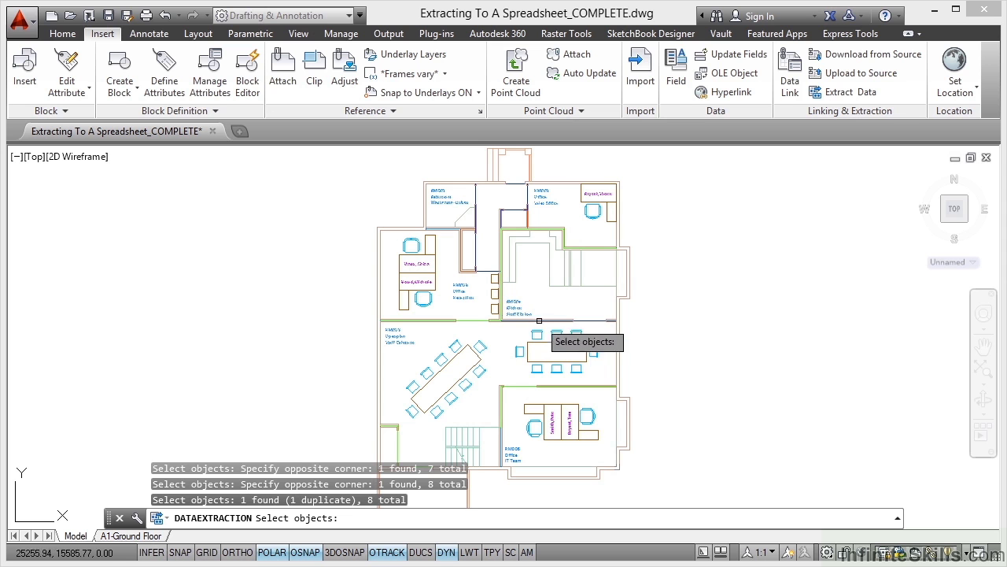
left_click(527, 461)
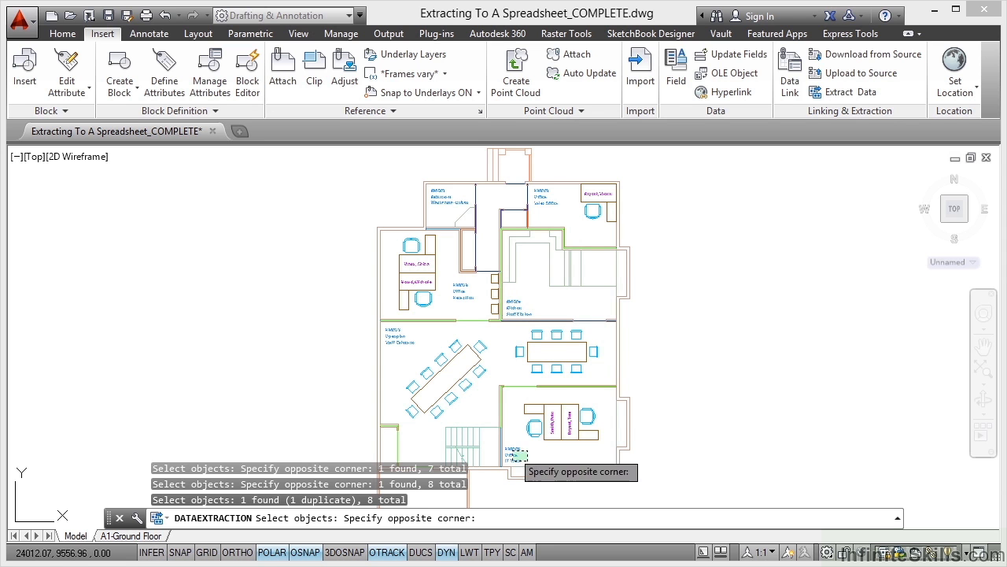
left_click(508, 453)
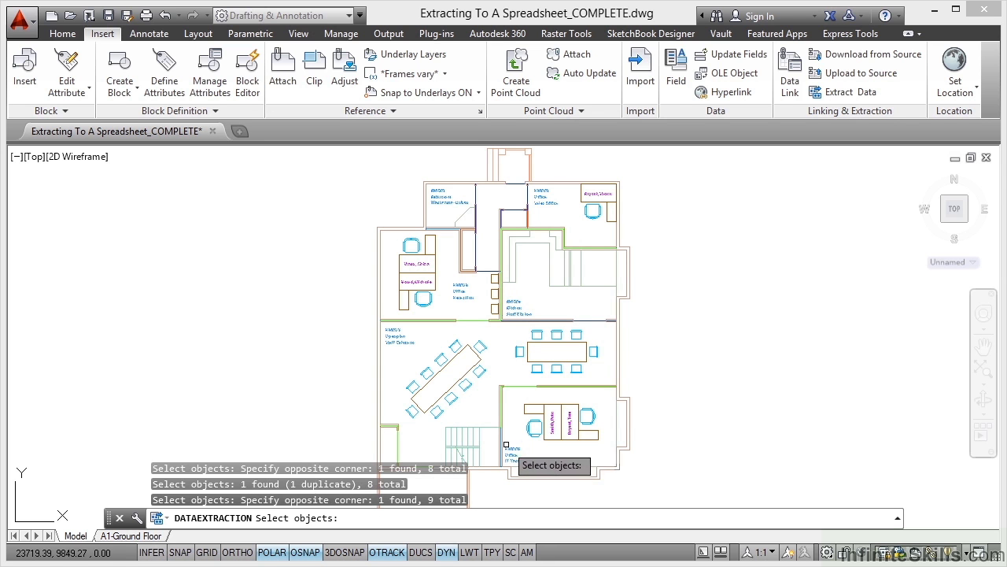
left_click(554, 420)
left_click(568, 421)
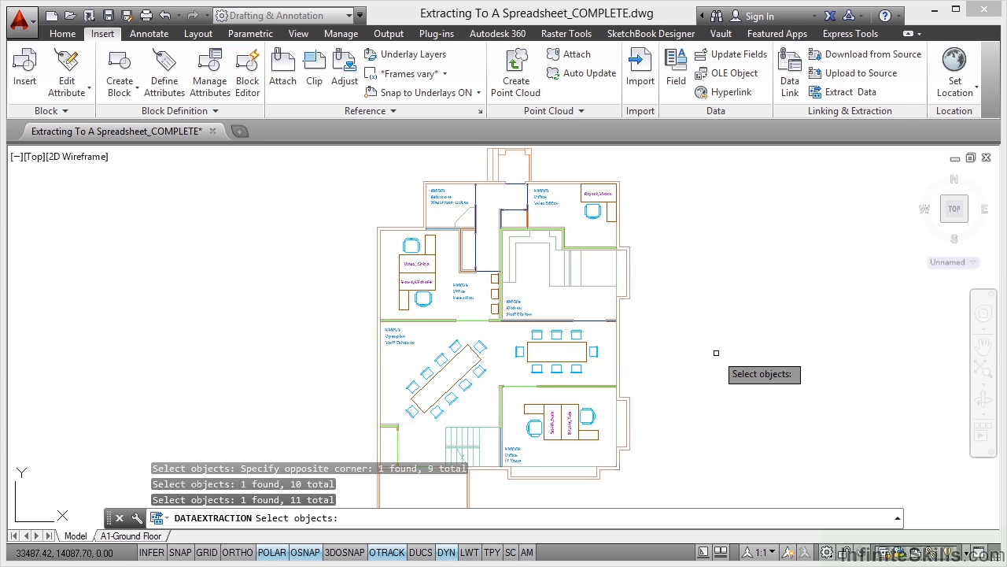
Step: Extract from only the SP-Employee and SP-Room blocks, leaving Attribute Definition unticked
key("Return")
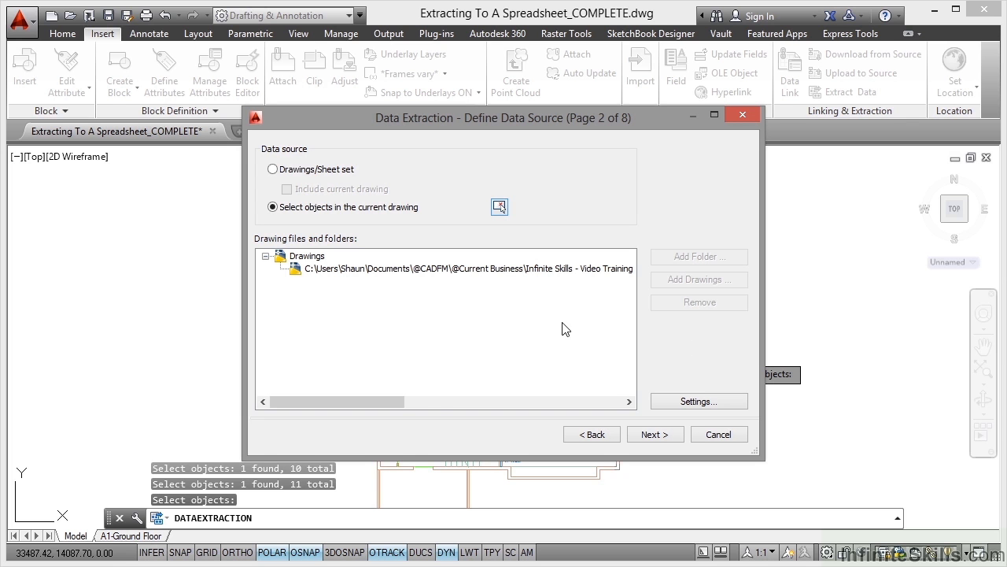
left_click(650, 437)
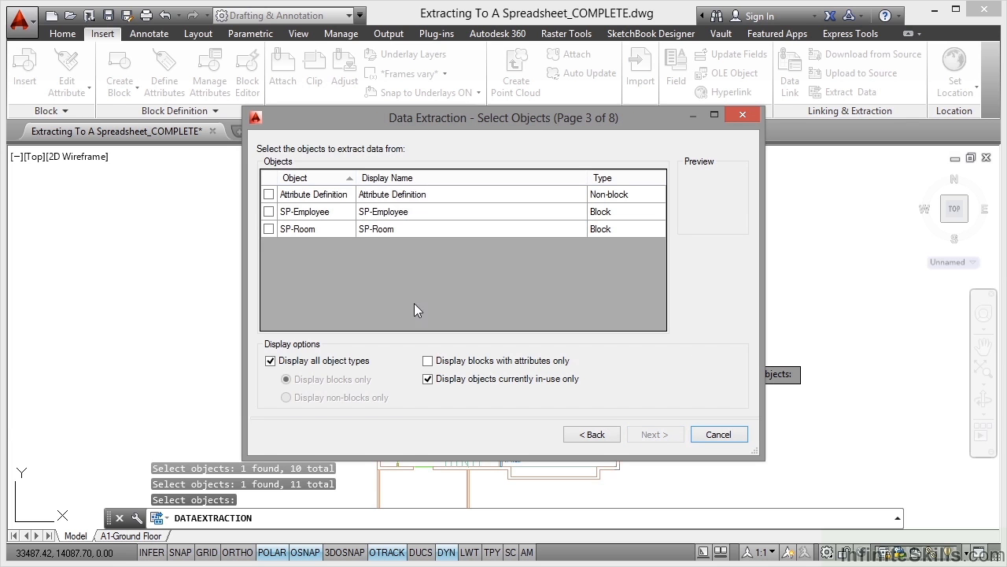
left_click(269, 195)
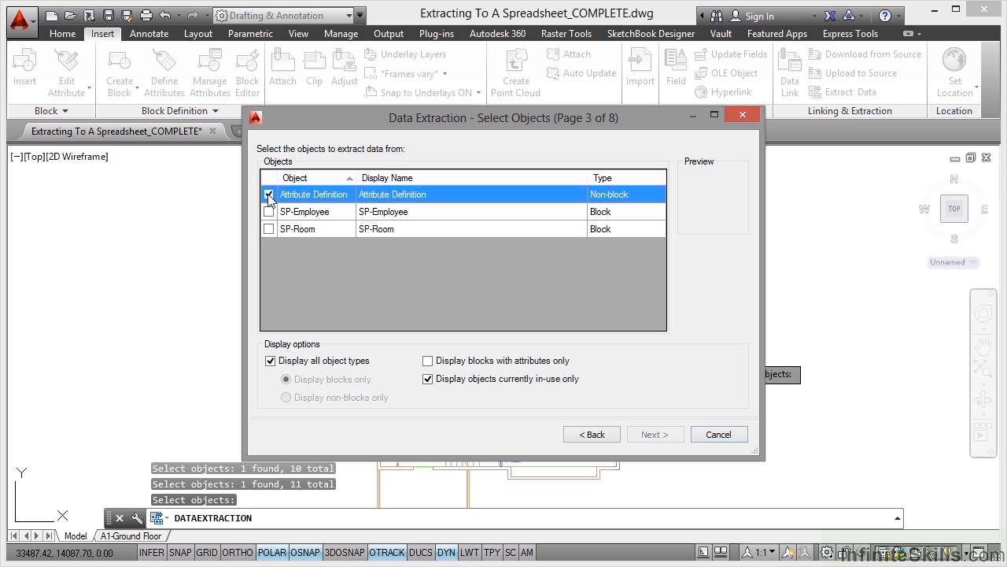
left_click(268, 195)
left_click(269, 212)
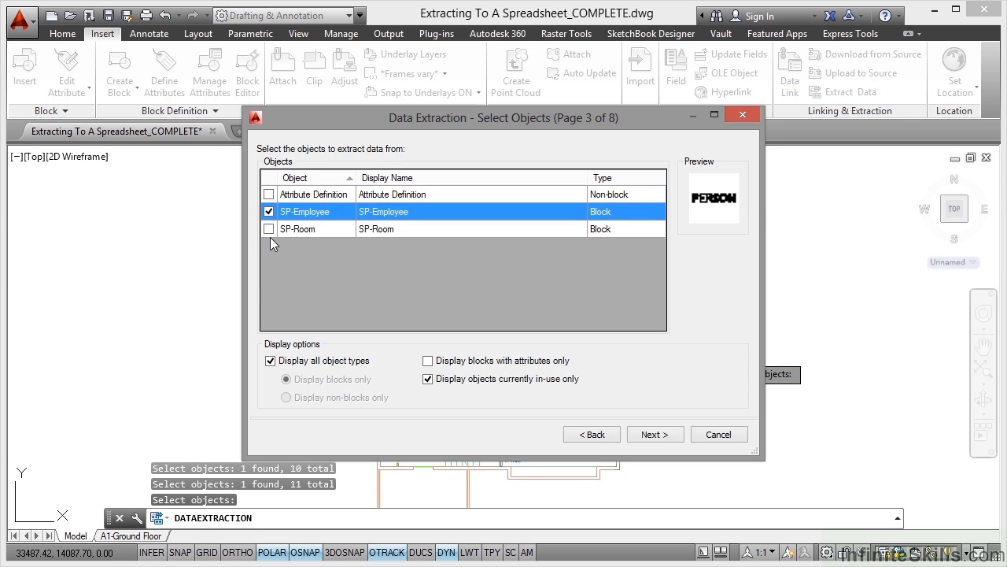
left_click(268, 228)
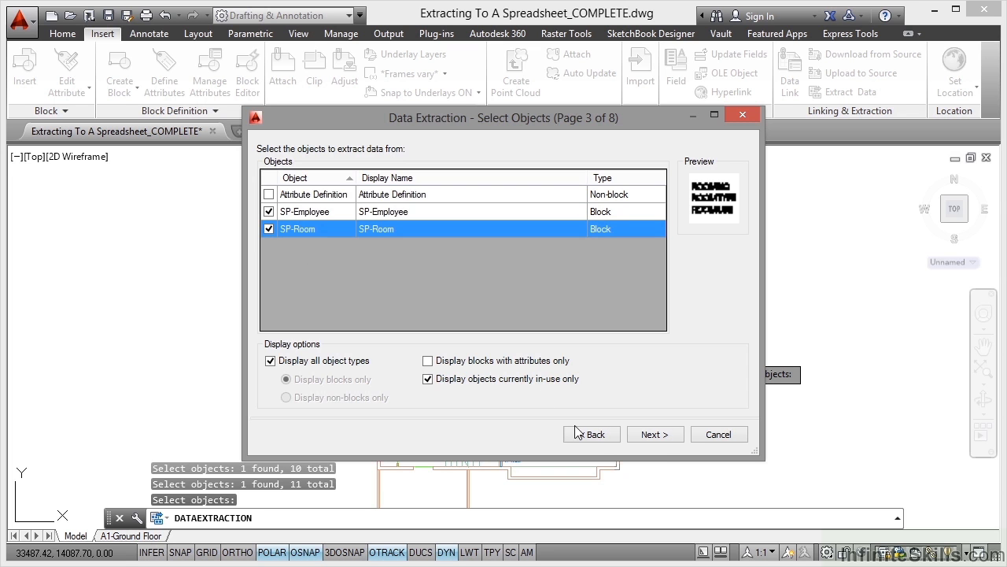
left_click(656, 440)
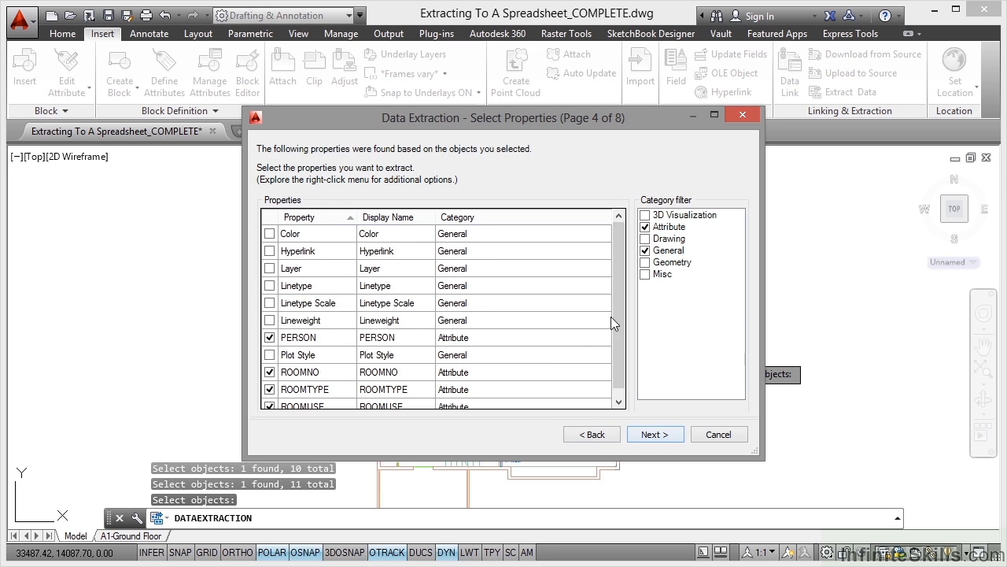
Step: Keep the PERSON, ROOMNO, ROOMTYPE and ROOMUSE properties and pass Refine Data unchanged
scroll(616, 345, "down", 1)
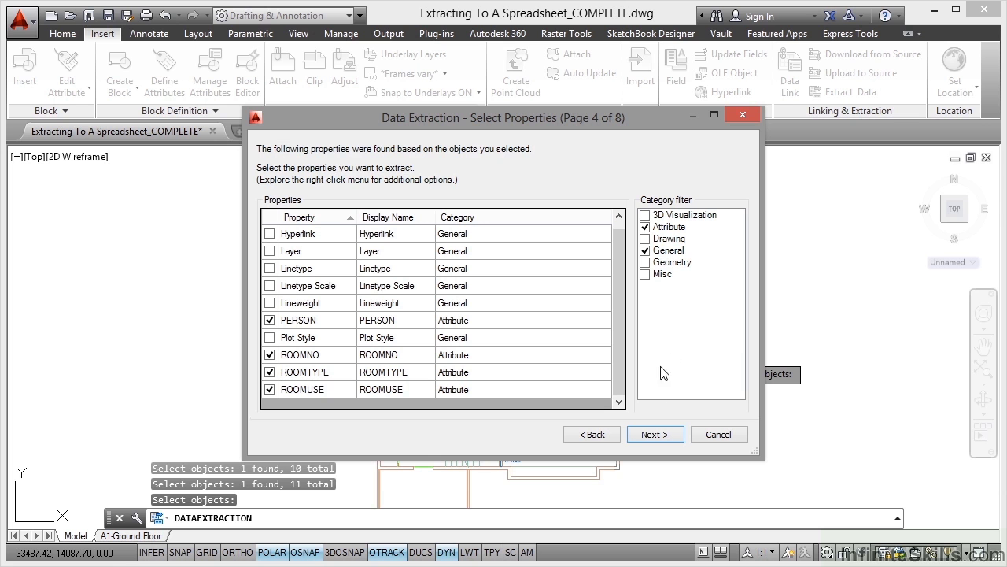
left_click(651, 435)
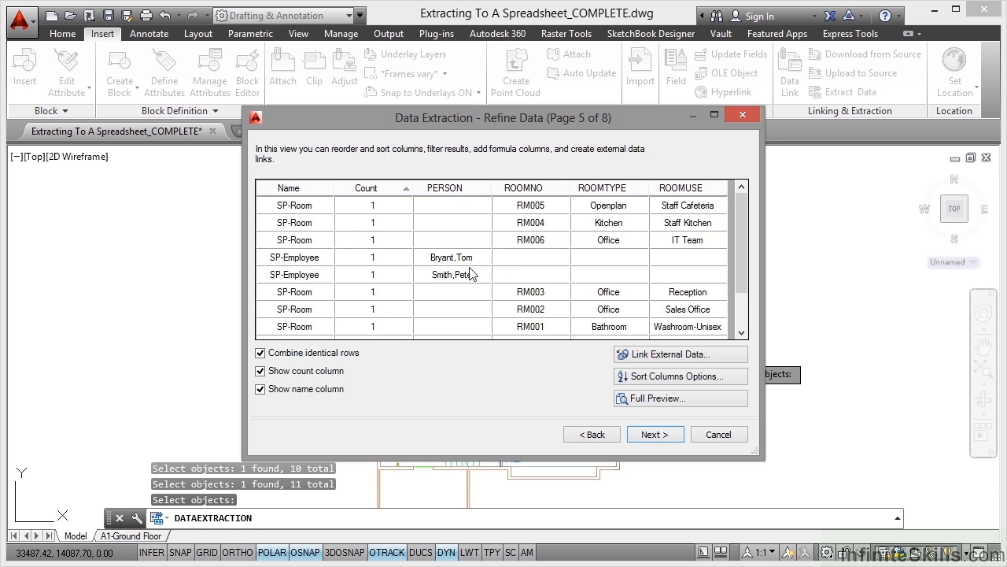
right_click(347, 206)
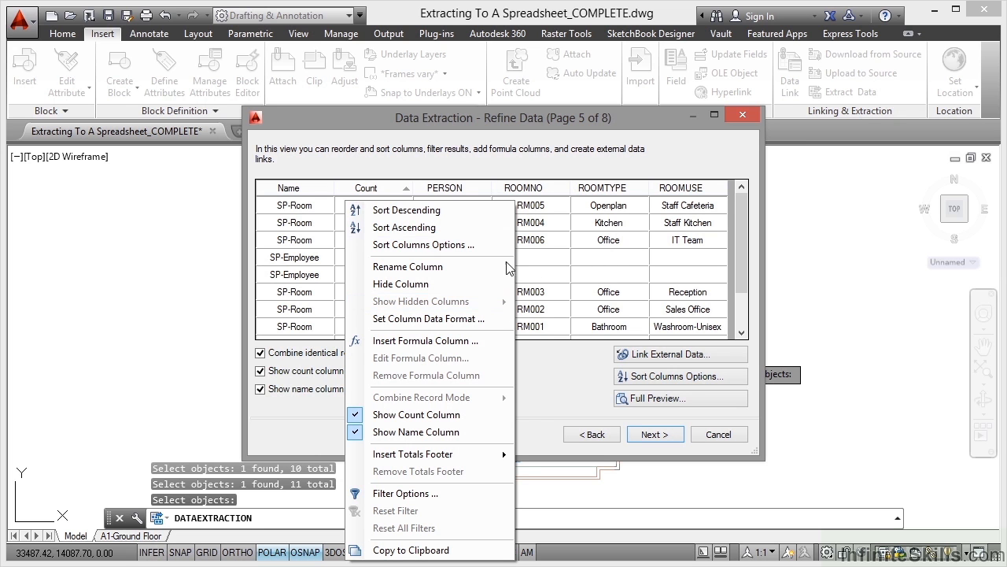
left_click(557, 275)
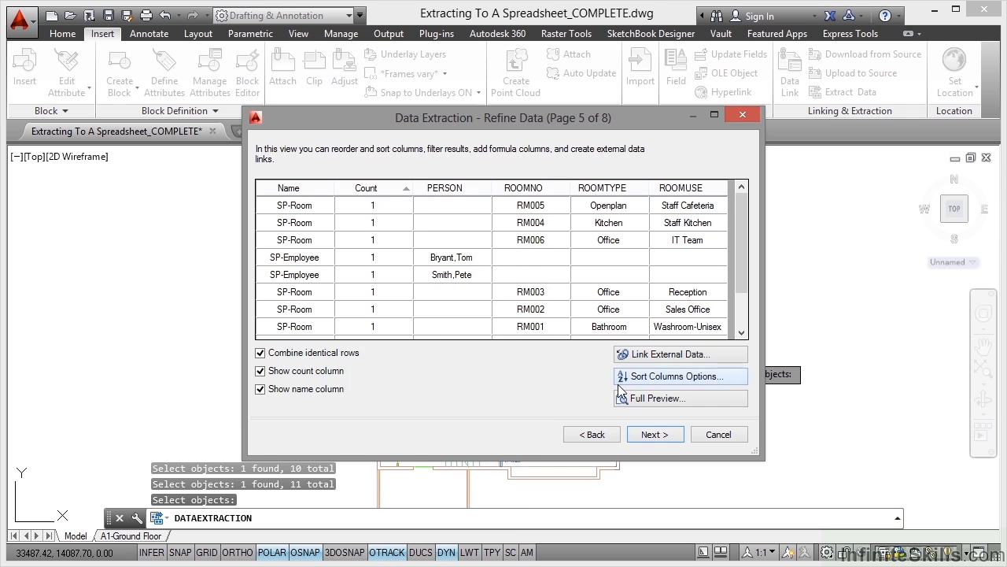
left_click(666, 435)
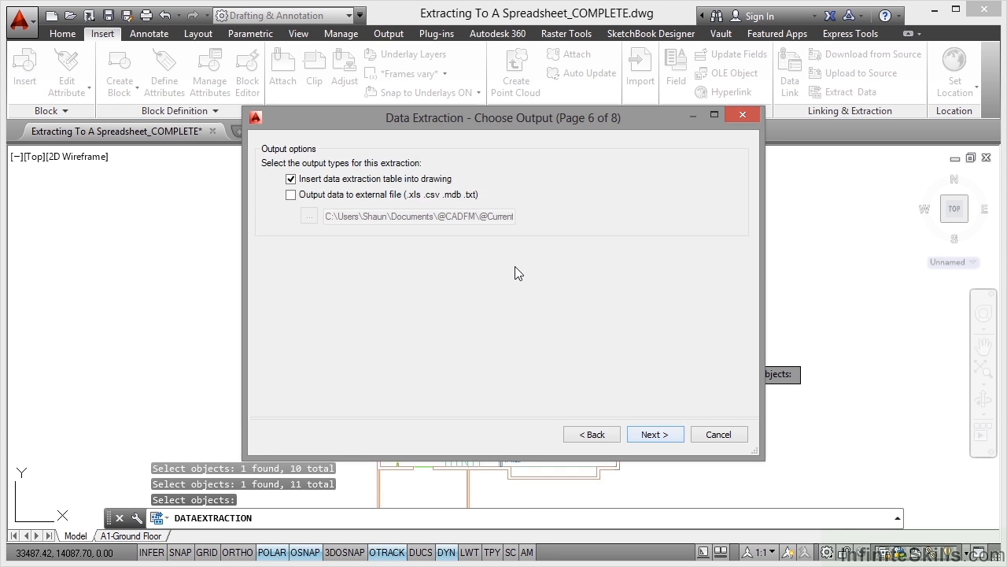
Step: Output to an external file instead of a drawing table, browsing to the Drawings folder
left_click(291, 194)
left_click(291, 179)
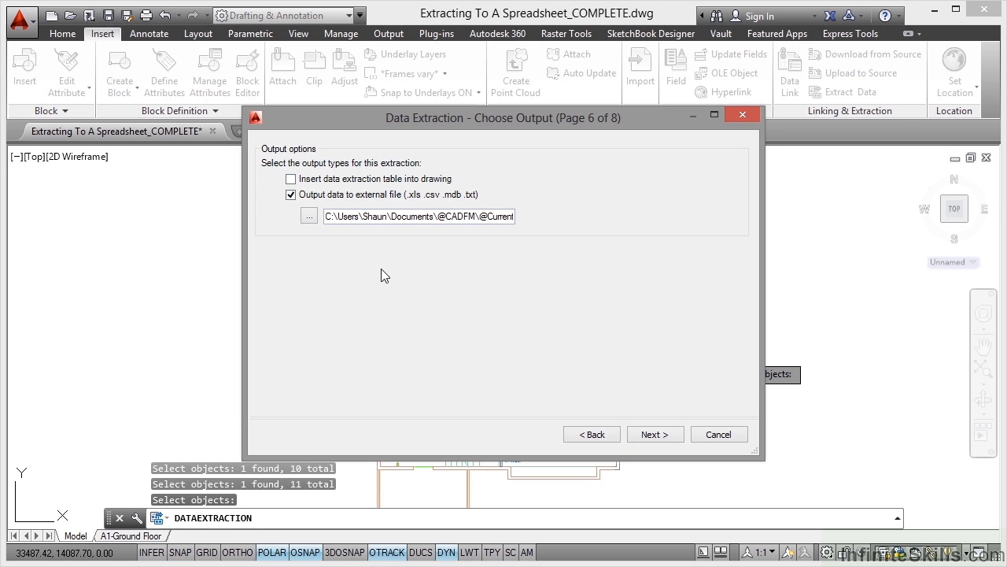
left_click(309, 217)
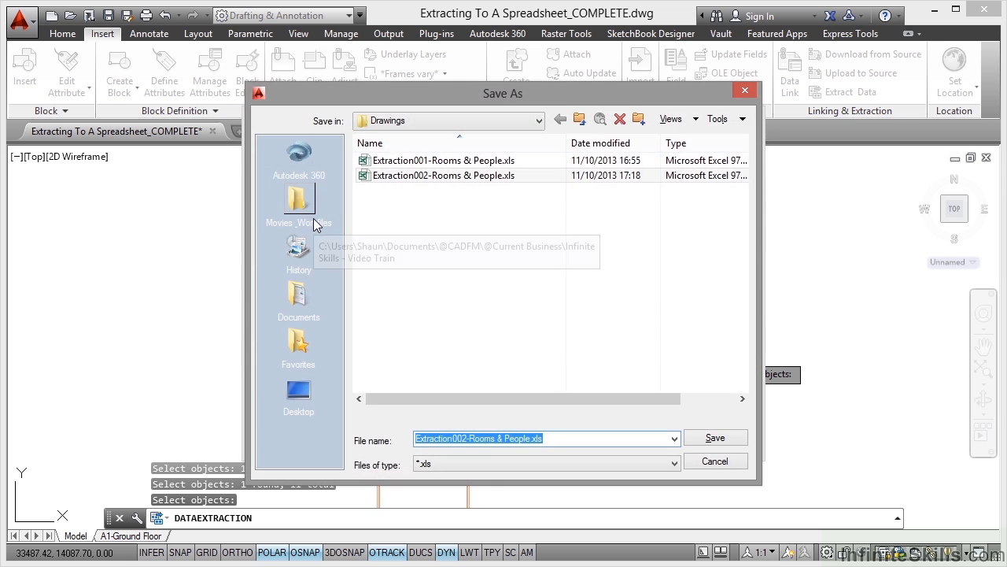
left_click(298, 202)
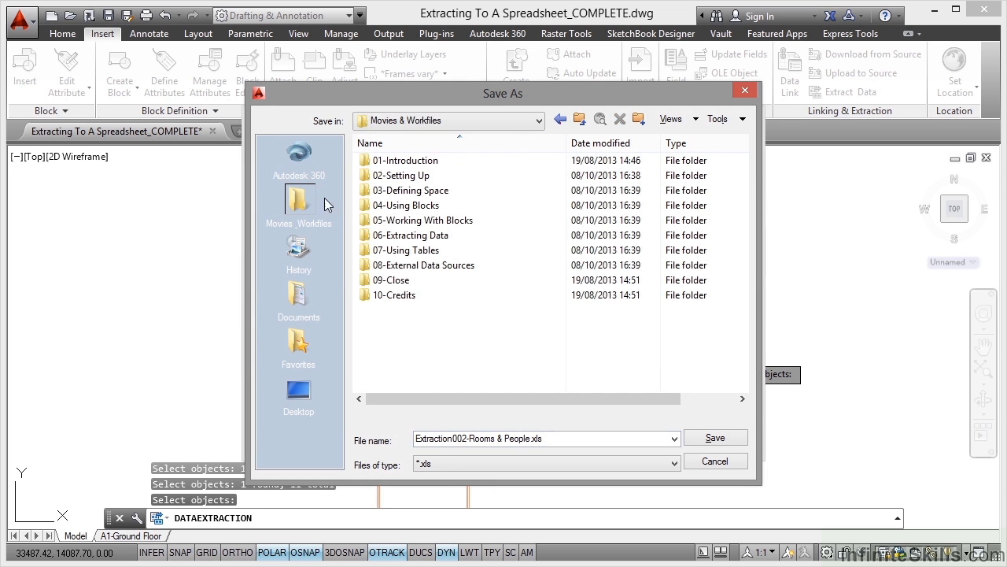
double_click(403, 235)
double_click(393, 176)
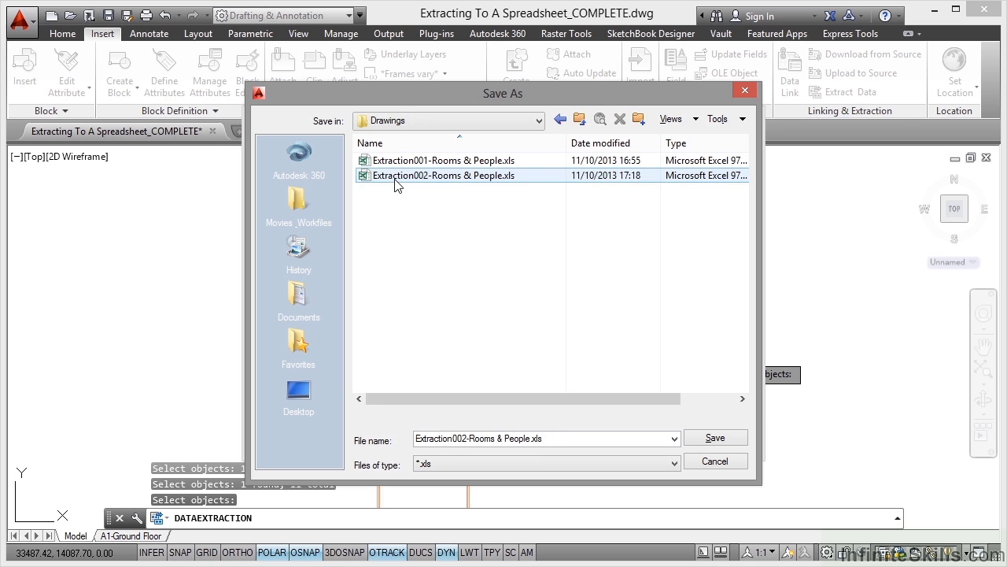
Step: Name the output file Extraction004-Rooms & People-XLS.xls as .xls and save the path
left_click(411, 185)
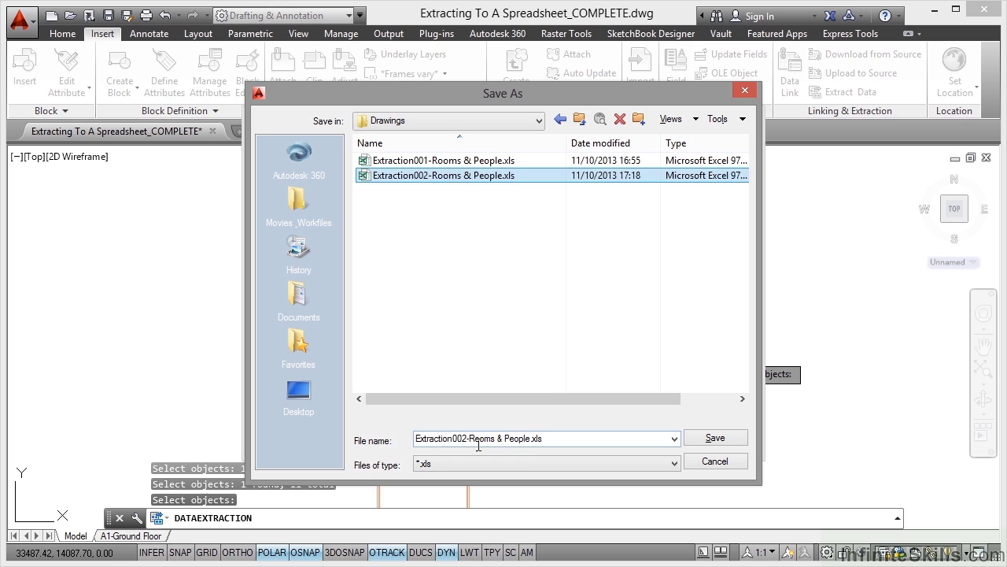
left_click(470, 447)
left_click(471, 445)
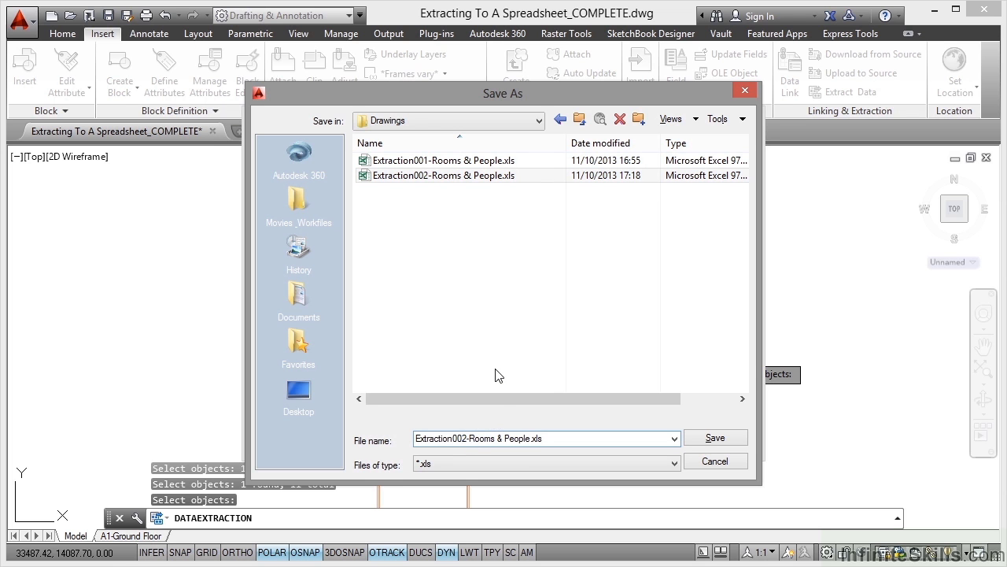
key("Delete")
type("4")
type("-XLS")
left_click(675, 463)
left_click(430, 477)
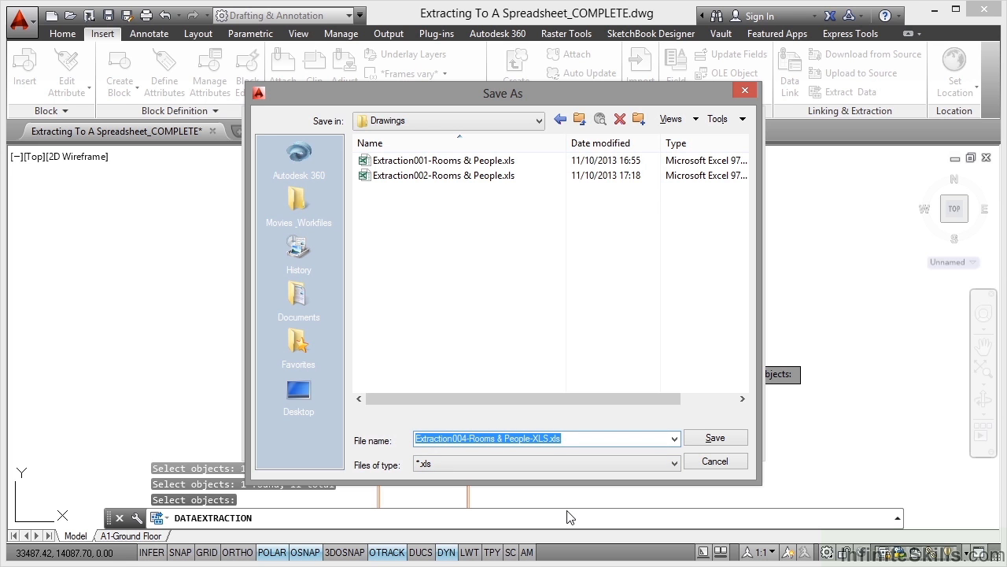
left_click(699, 441)
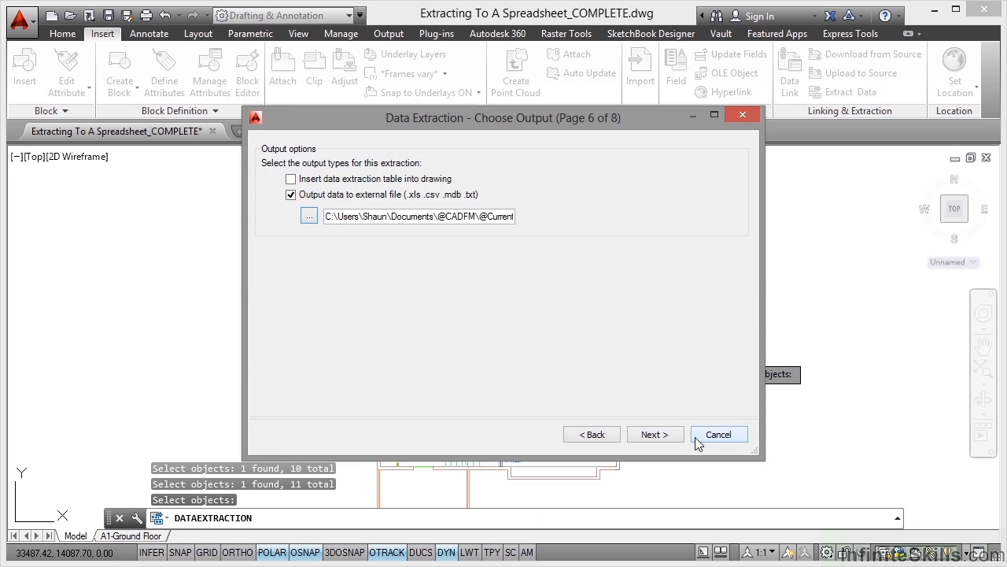
Step: Finish the extraction to create the XLS file, then show the A1-Ground Floor layout
left_click(656, 436)
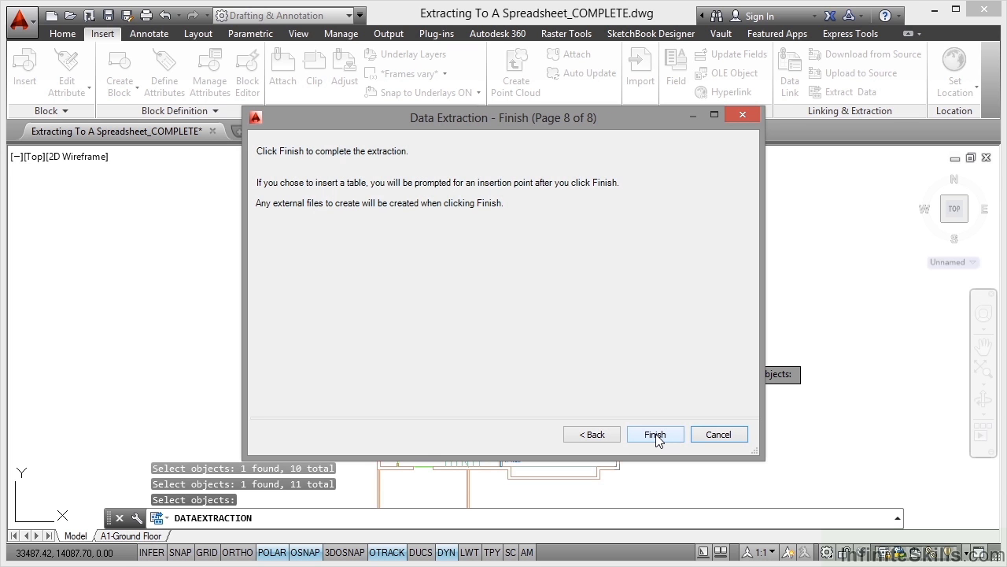
left_click(656, 435)
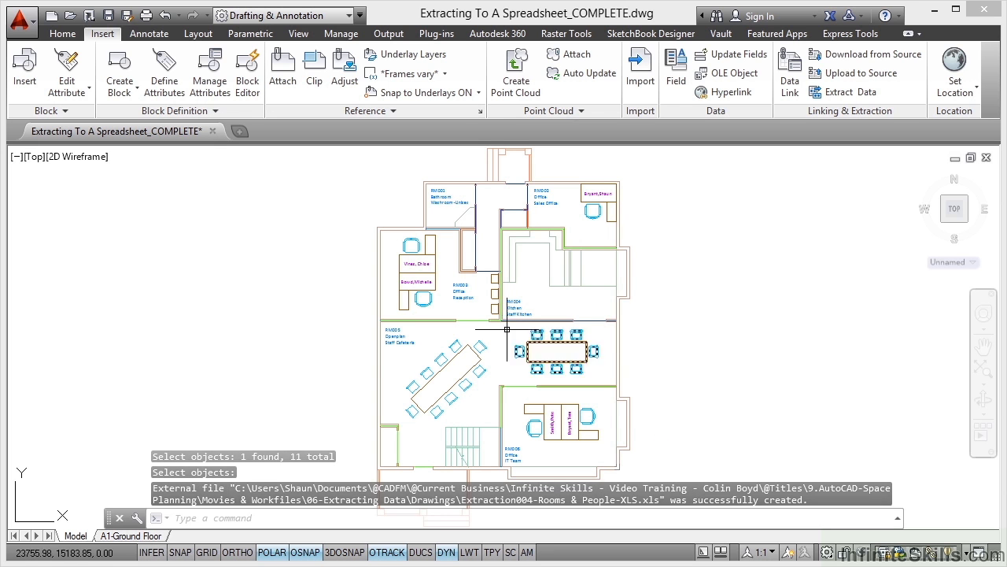
left_click(121, 536)
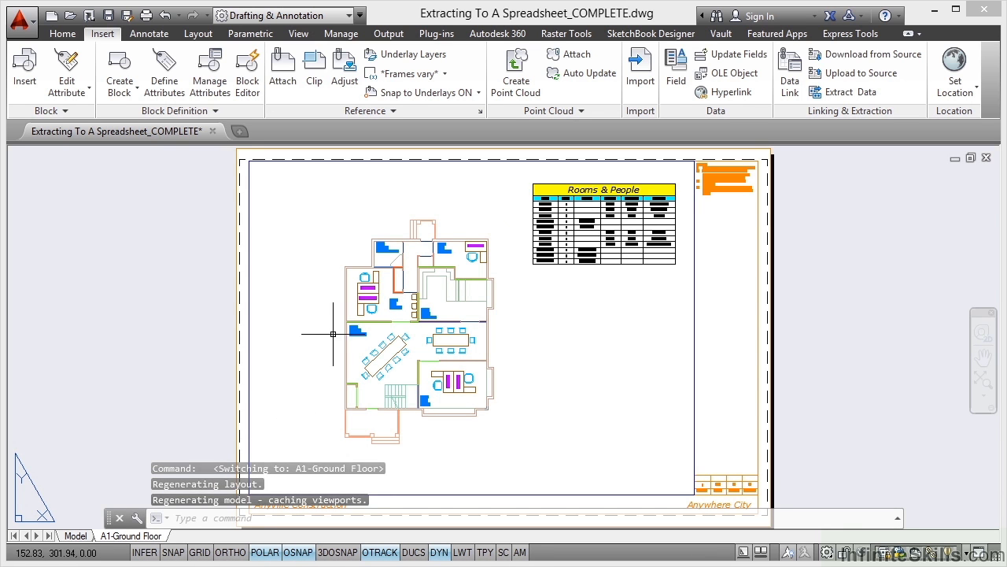
Step: Open Extraction004-Rooms & People-XLS.xls in Excel from the Drawings folder in File Explorer
key("super+e")
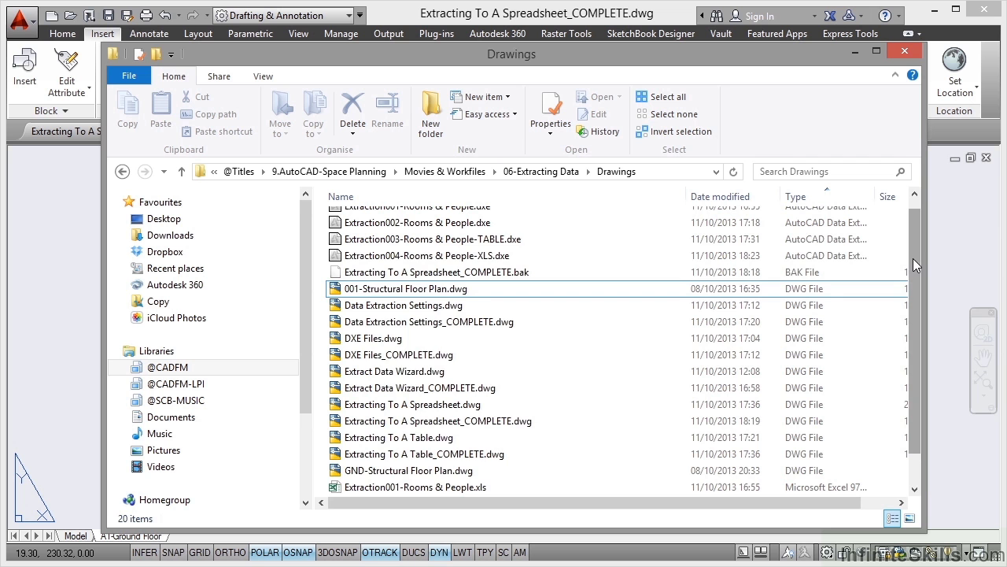
scroll(913, 266, "down", 1)
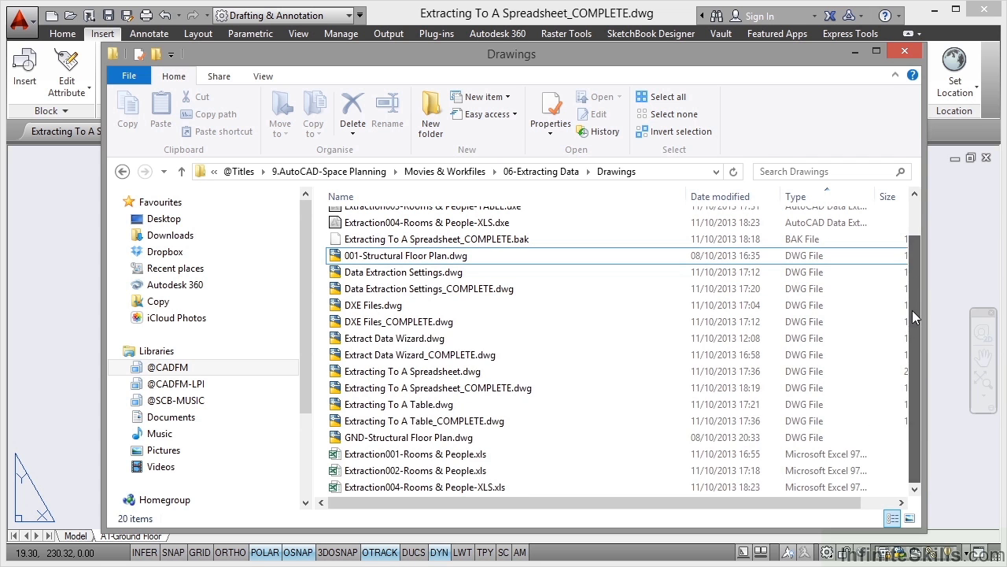
double_click(406, 487)
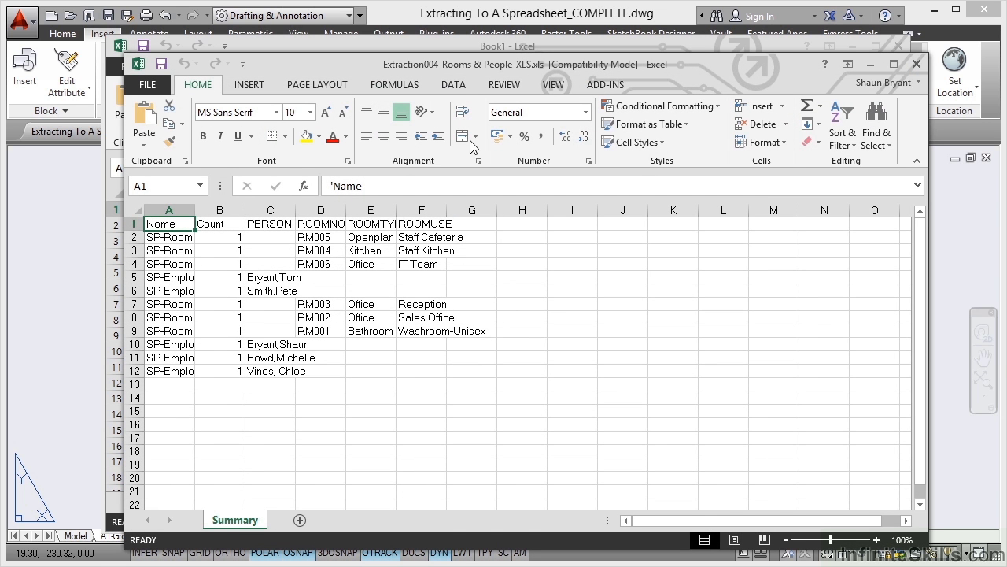
Step: Close the empty Book1 workbook and inspect the extracted employee names in column C
left_click(447, 50)
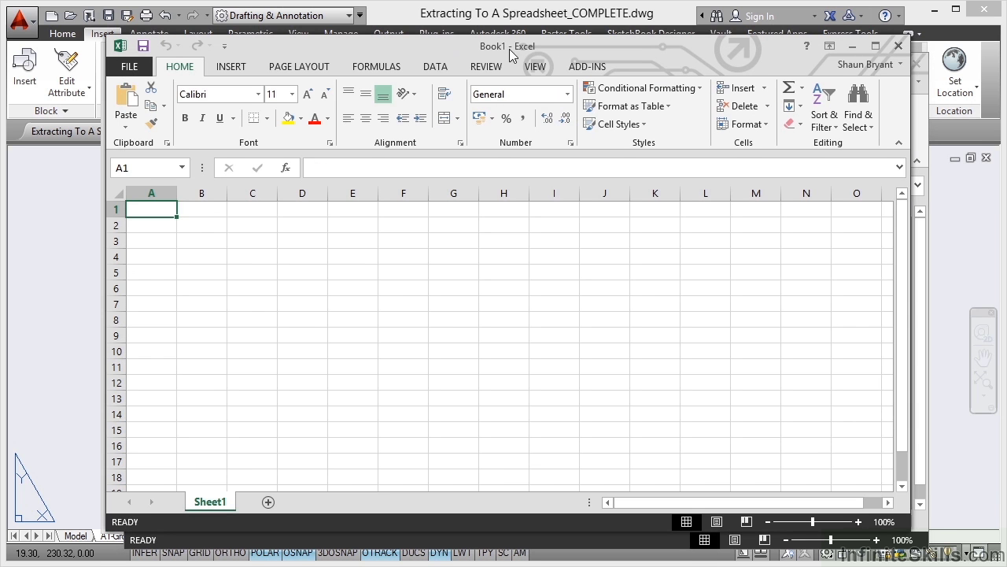
left_click(899, 46)
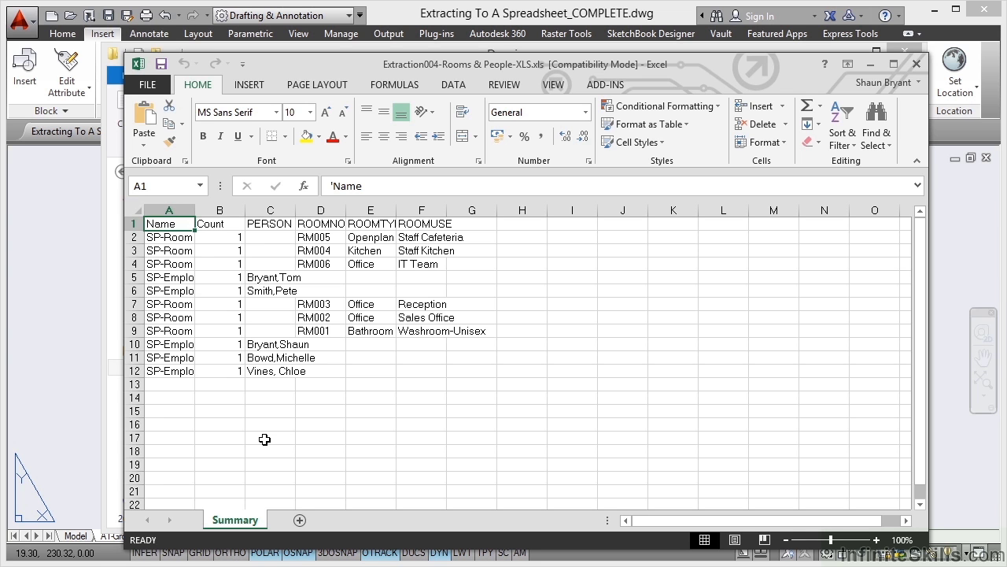
left_click(285, 374)
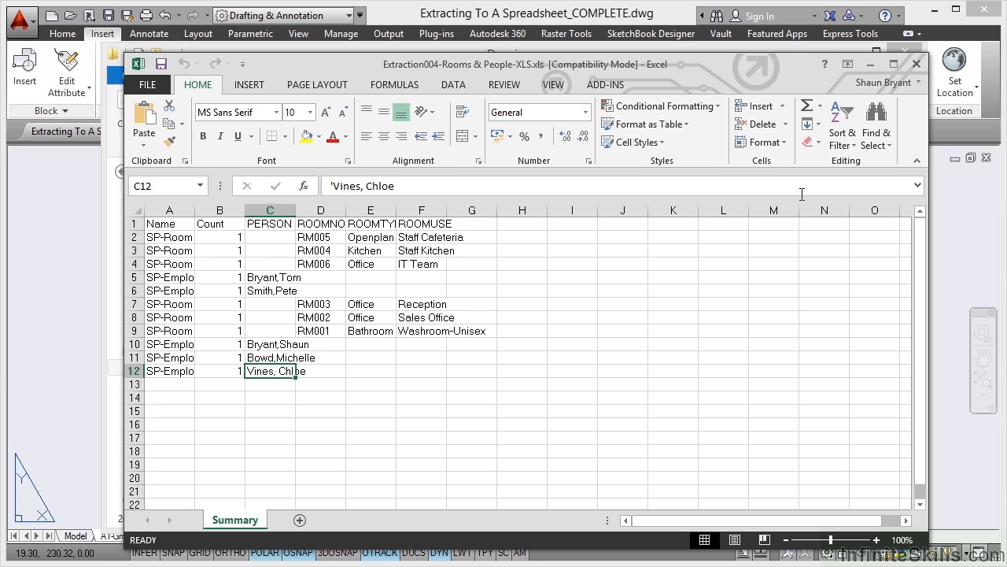
Step: Close Excel and minimise the Drawings folder window to return to AutoCAD's layout
left_click(918, 66)
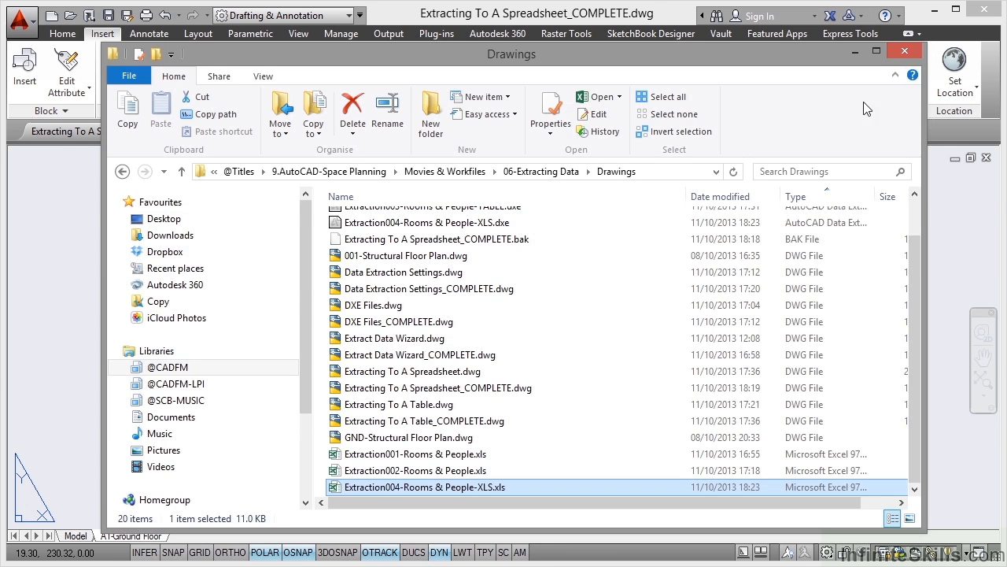
left_click(857, 52)
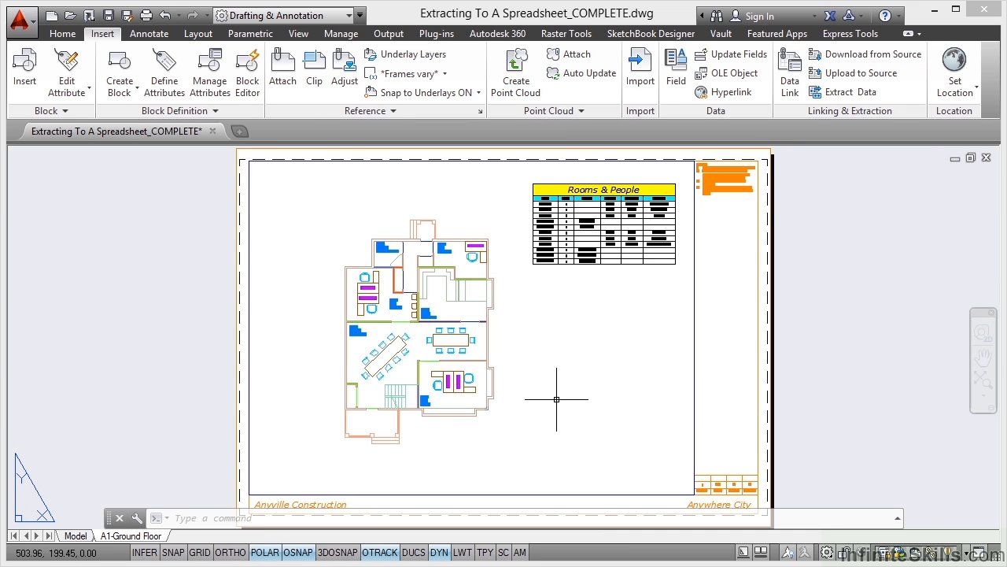